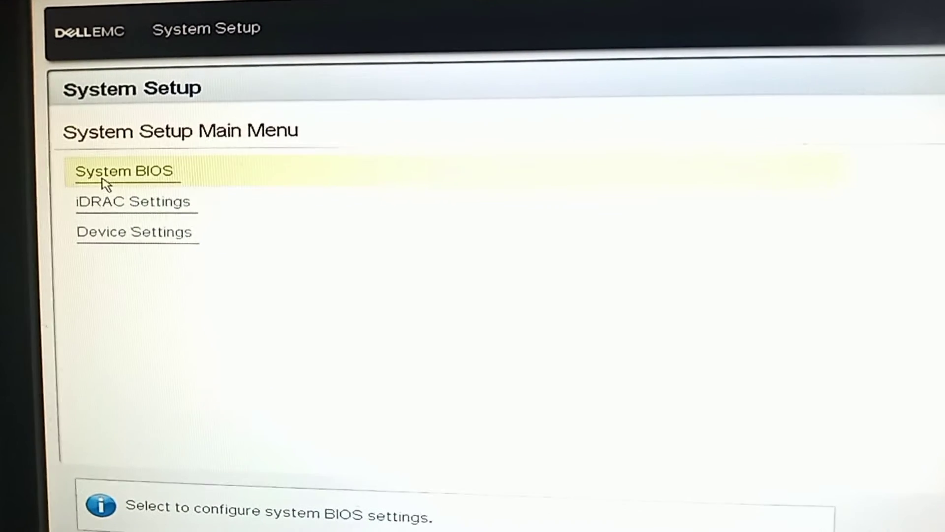
# - Open System BIOS and go to its Boot Settings page, where Boot Mode shows UEFI
pyautogui.click(103, 183)
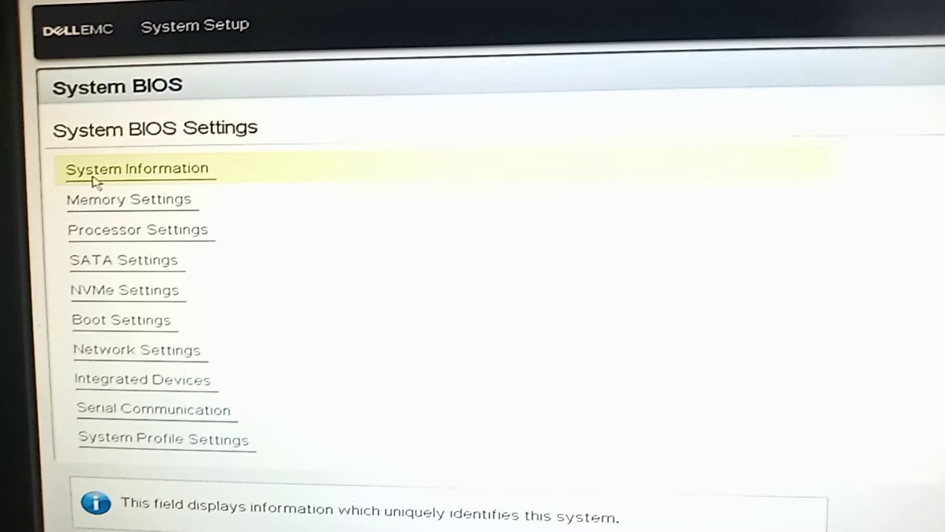
pyautogui.click(136, 325)
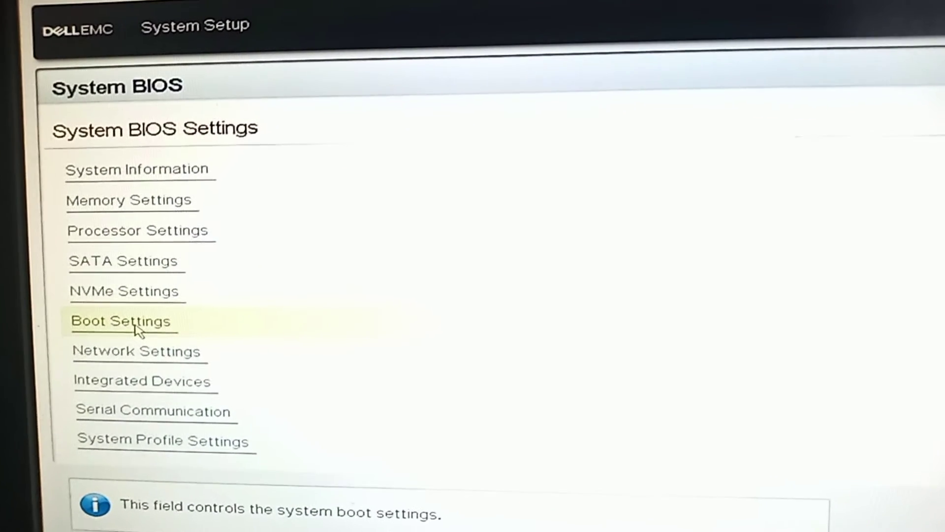
pyautogui.click(138, 328)
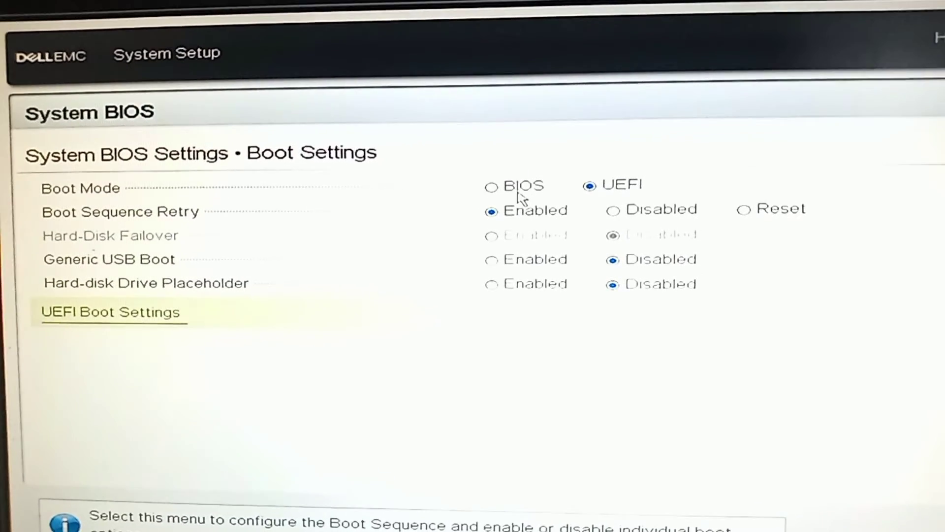
# - Change Boot Mode from UEFI to BIOS, save on exit, and acknowledge the success message
pyautogui.click(489, 188)
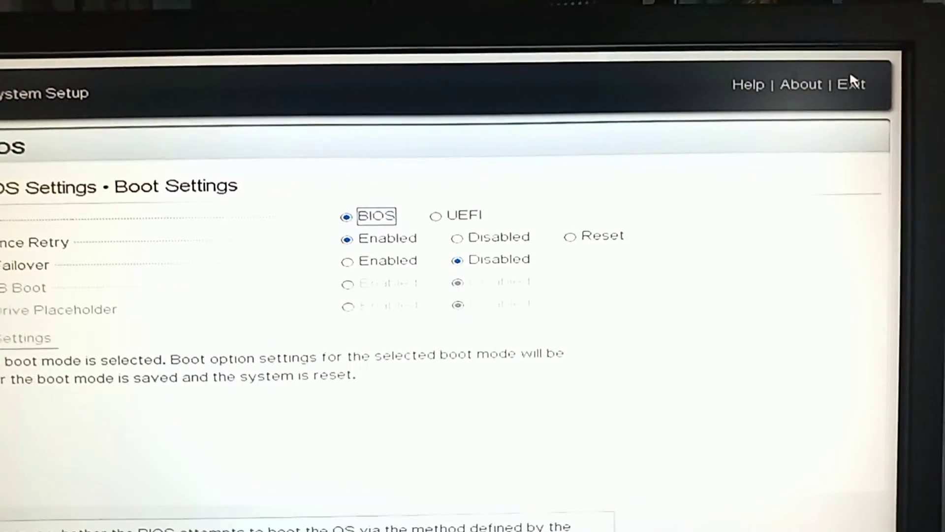
pyautogui.click(845, 78)
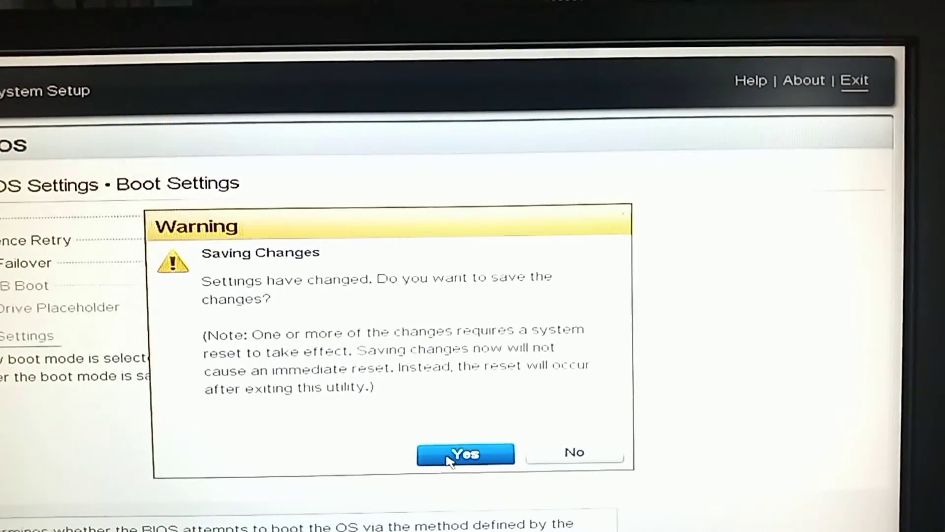
pyautogui.click(464, 450)
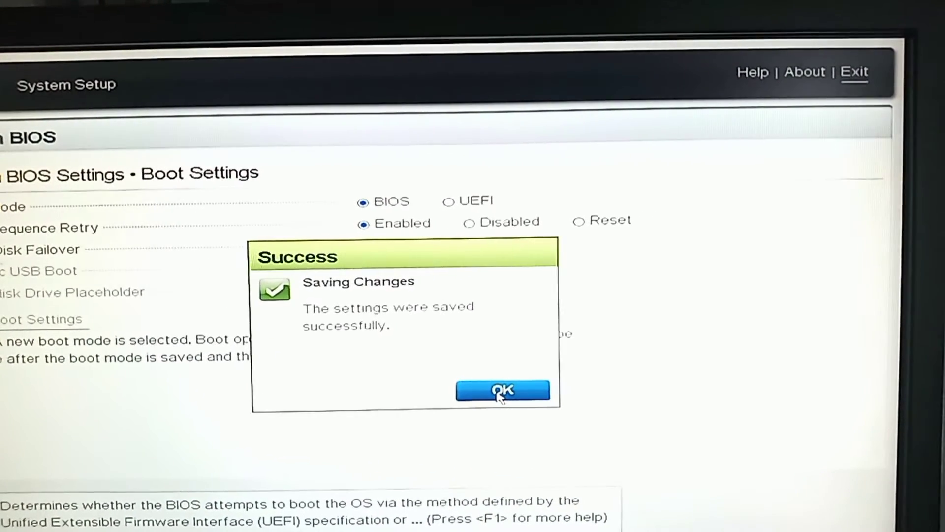
pyautogui.click(505, 393)
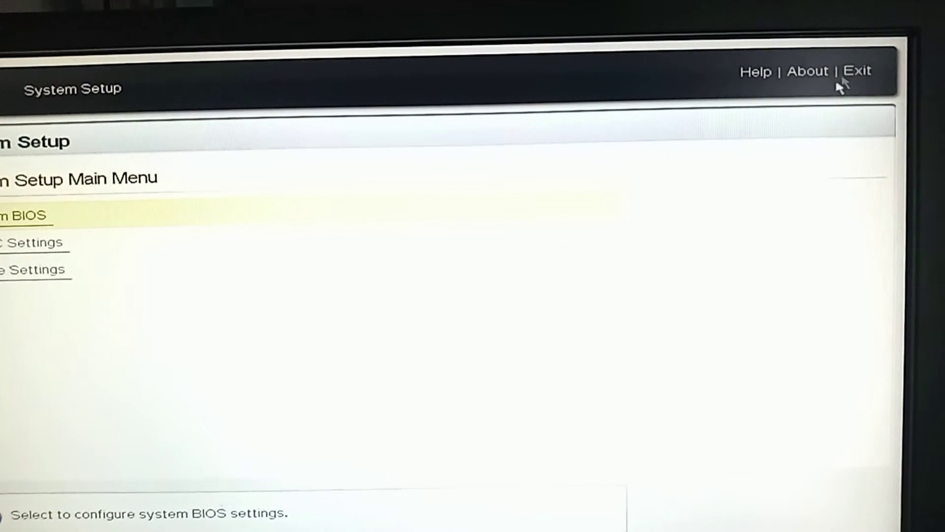
# - Exit System Setup from the main menu to bring up the reboot confirmation
pyautogui.click(856, 70)
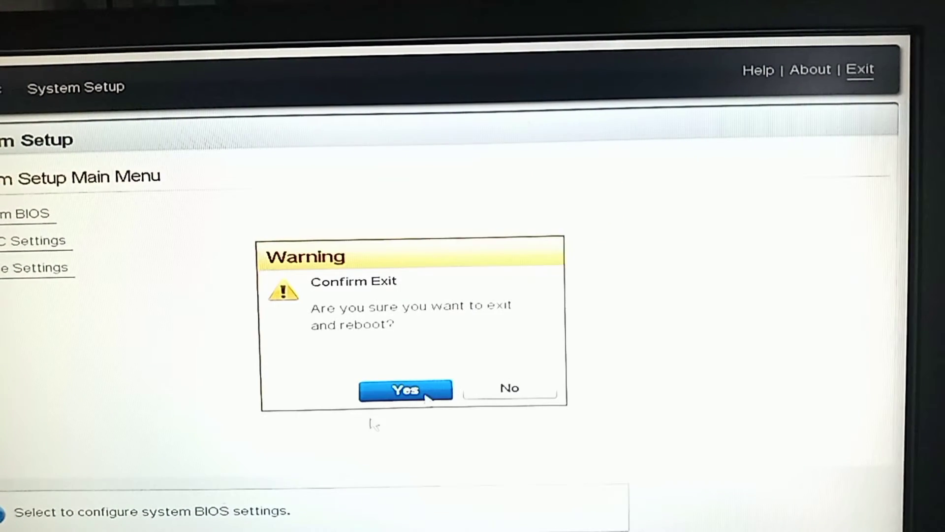